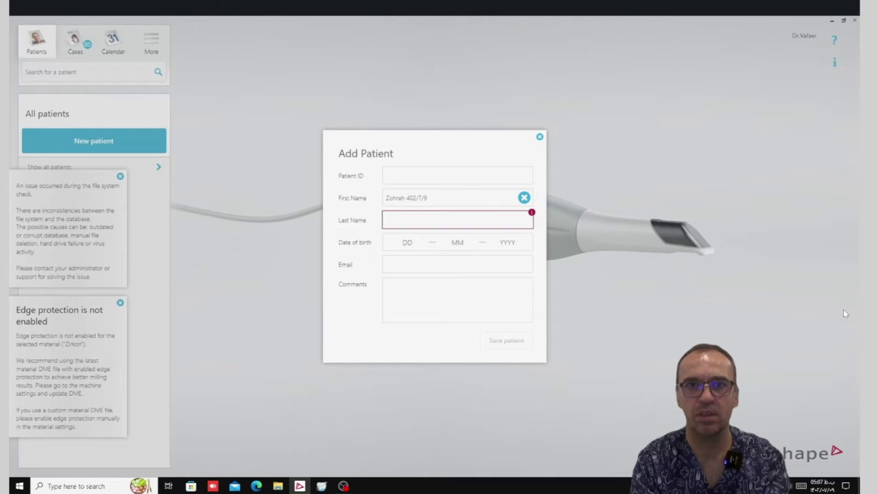
Enter the patient's last name, save the new patient, and close the new-case chooser.
text(Setarehee)
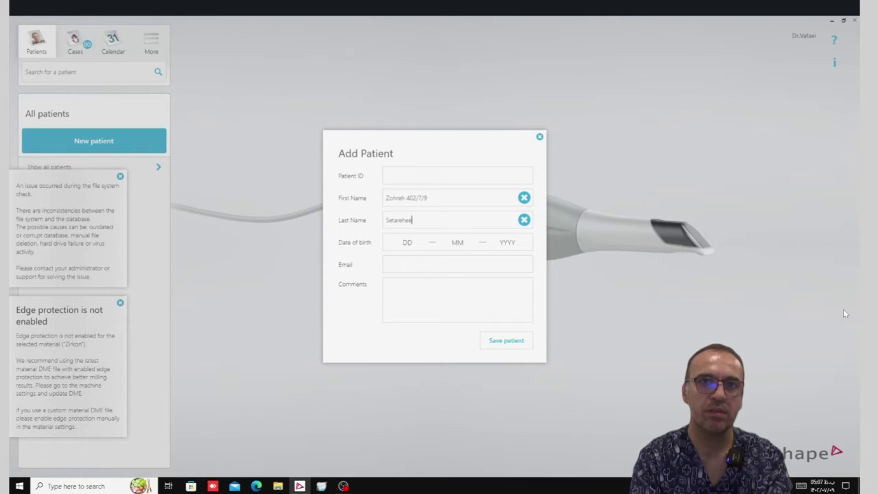
click(520, 343)
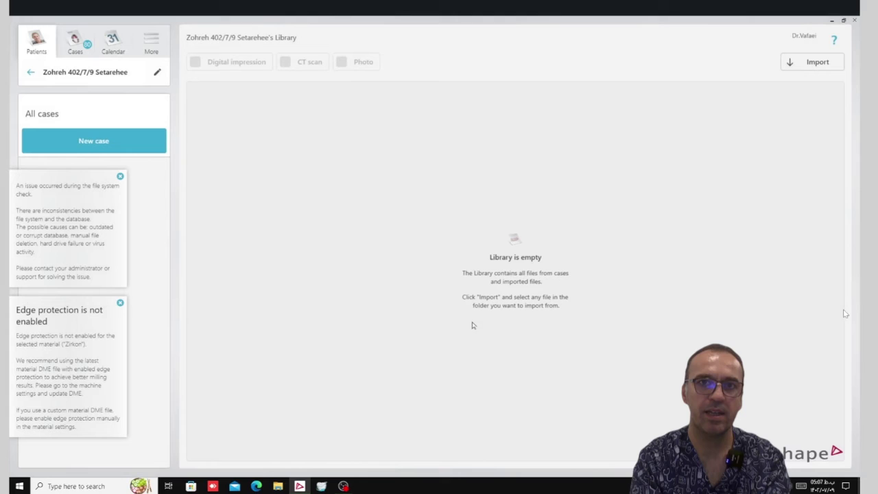
click(90, 140)
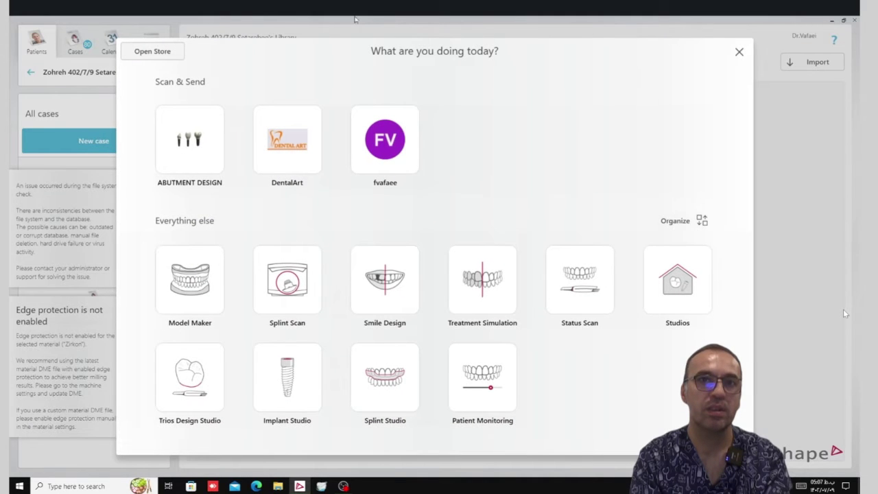
click(739, 52)
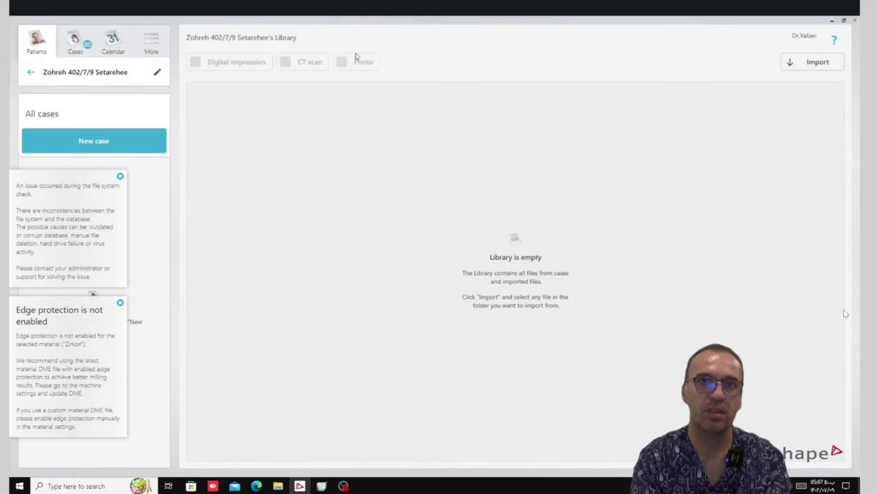
Add a letter to the patient's first name, save, and dismiss the database error.
click(157, 72)
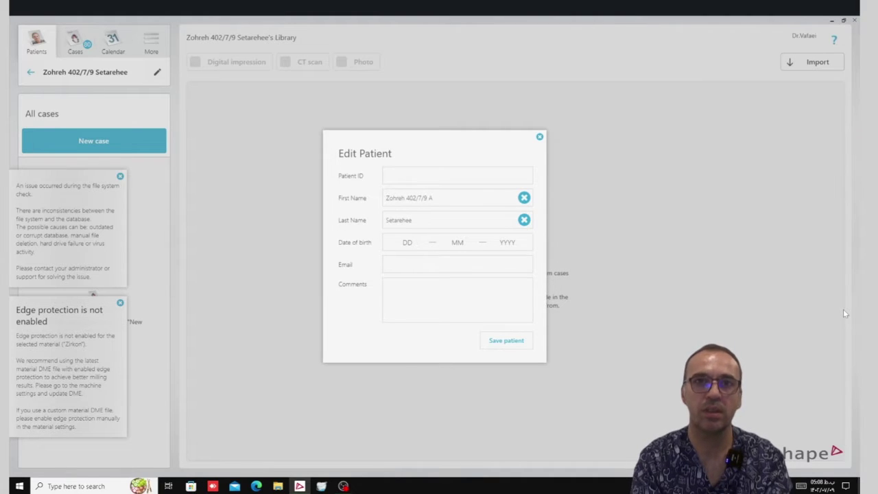
text(d)
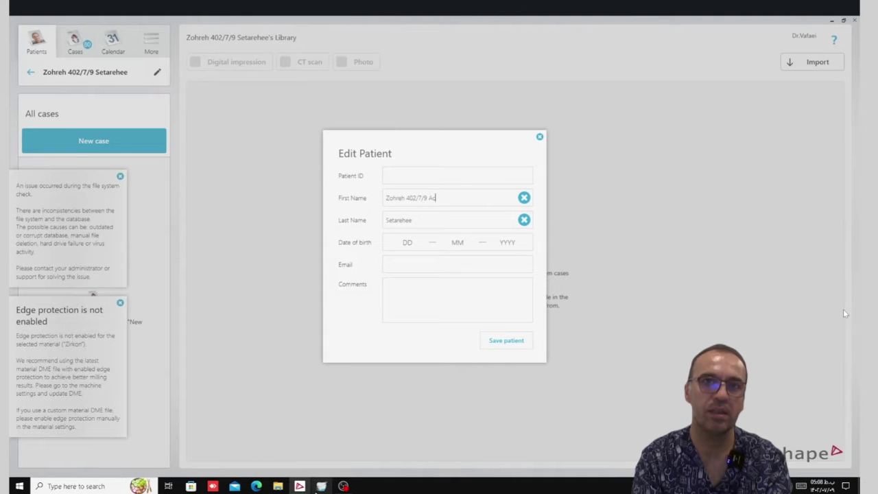
click(491, 347)
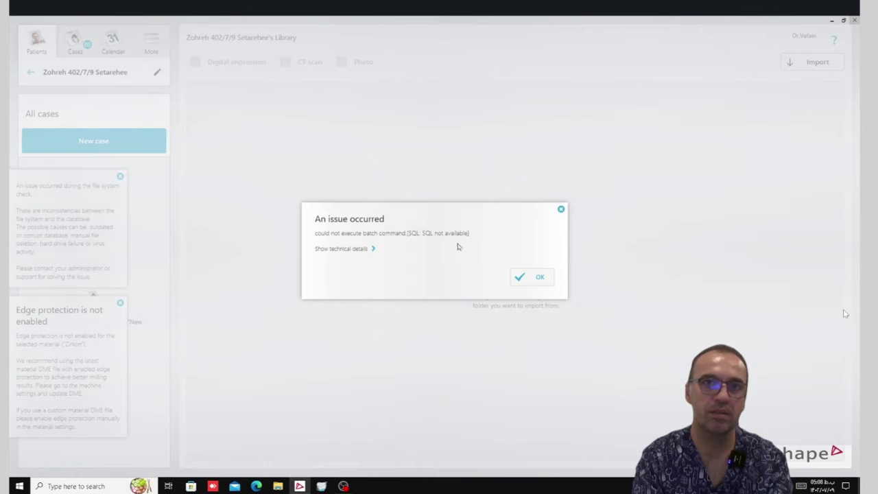
click(540, 276)
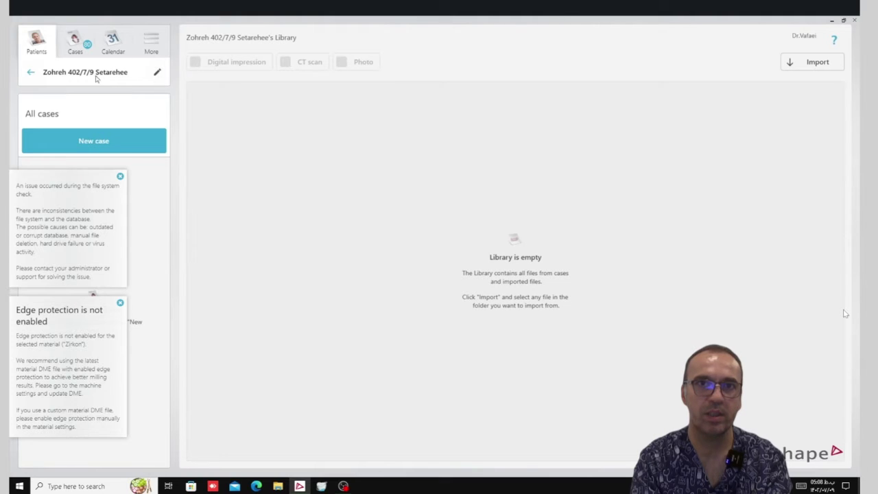
Re-save the patient details, dismiss the SQL error again, and start a new case.
click(156, 72)
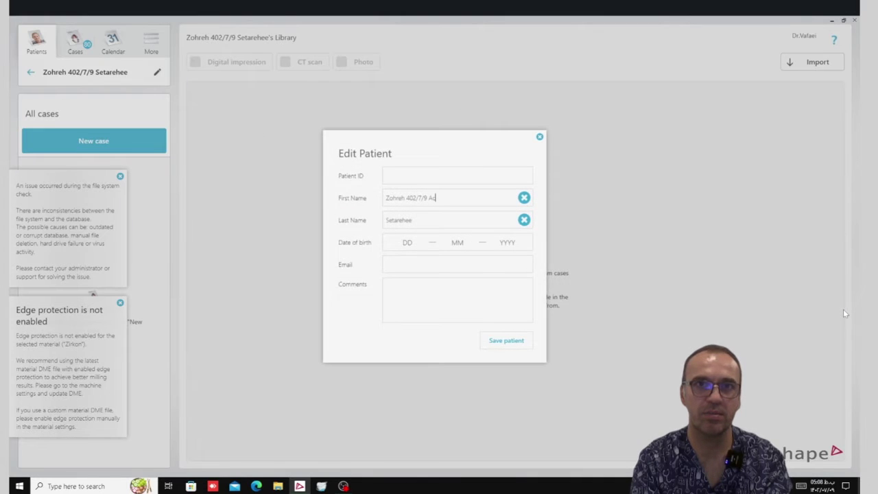
click(492, 341)
click(126, 138)
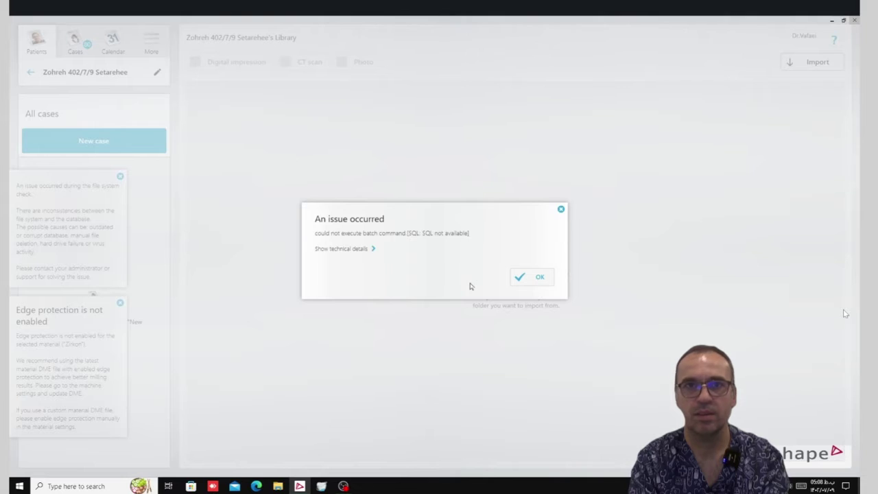
click(525, 279)
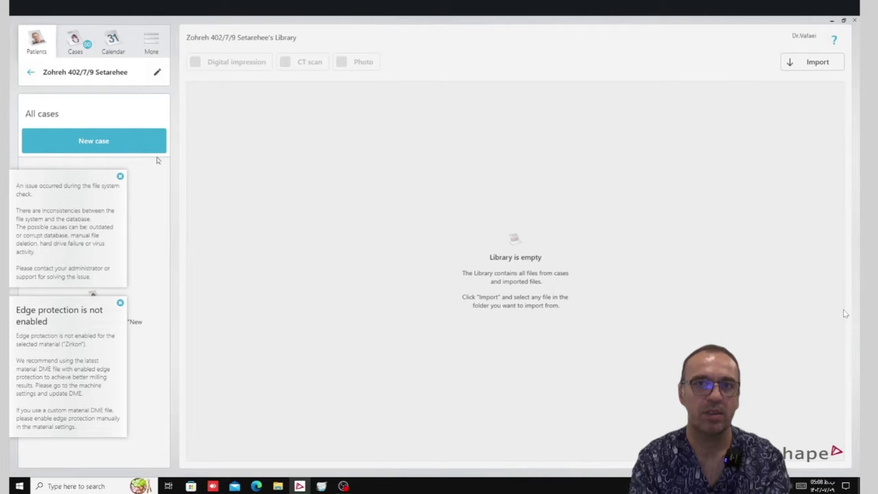
click(129, 150)
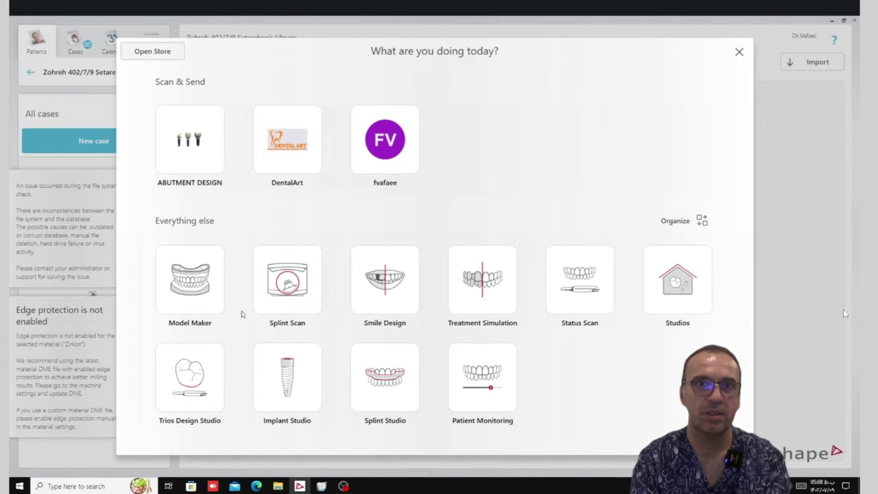
In Trios Design Studio, add a Zirkon crown on preparation for tooth 46, shade 1A-120, STL Export.
click(203, 364)
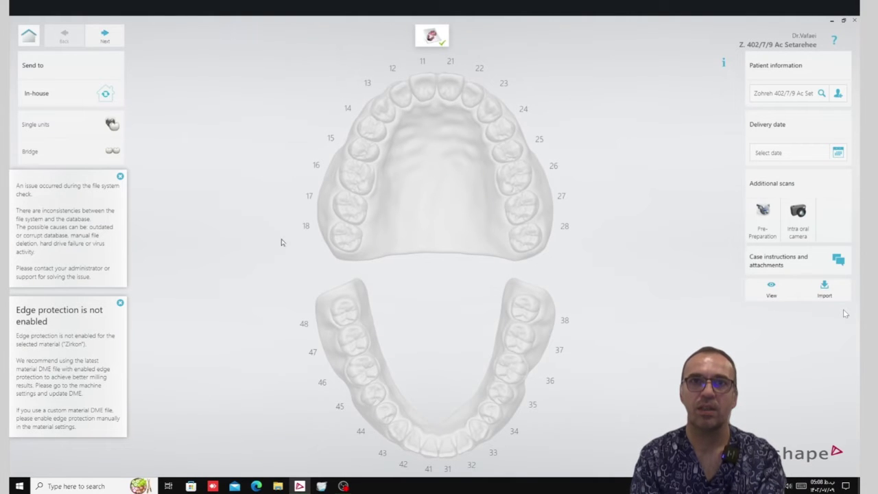
click(120, 178)
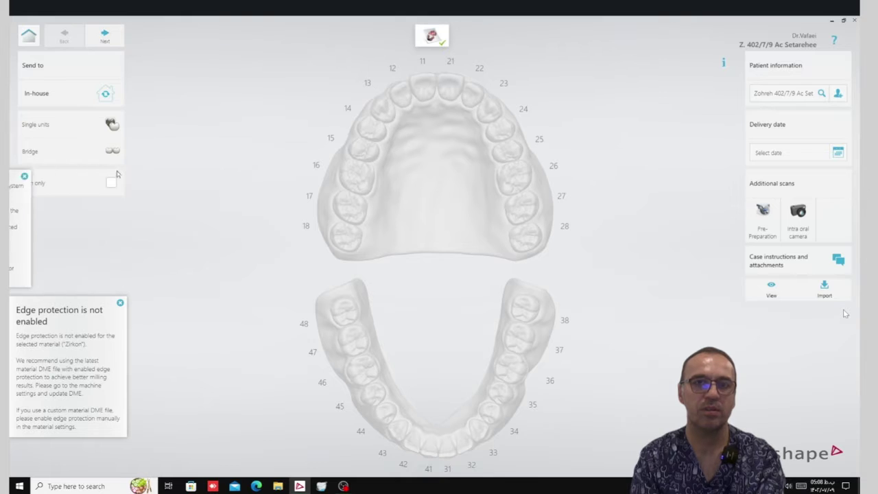
click(103, 123)
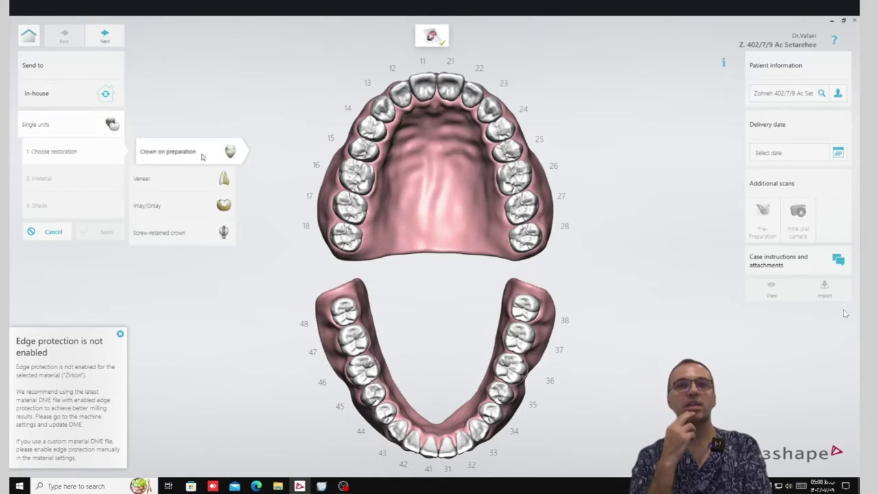
click(166, 151)
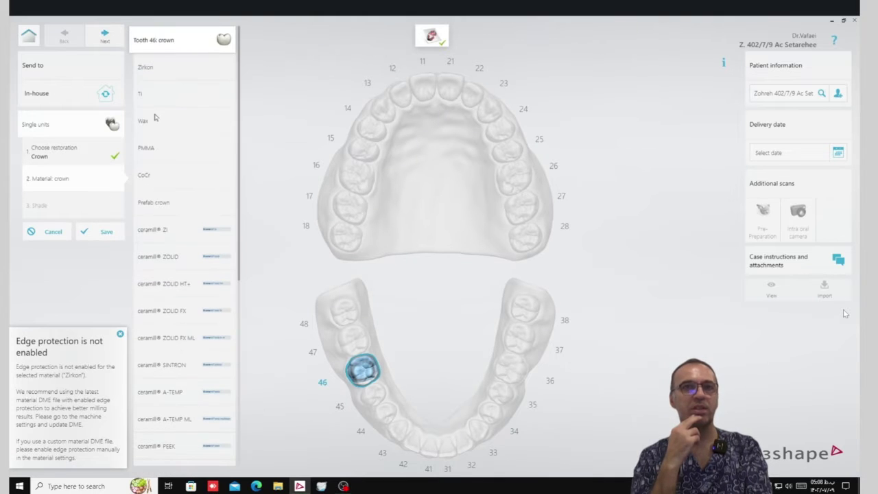
click(173, 74)
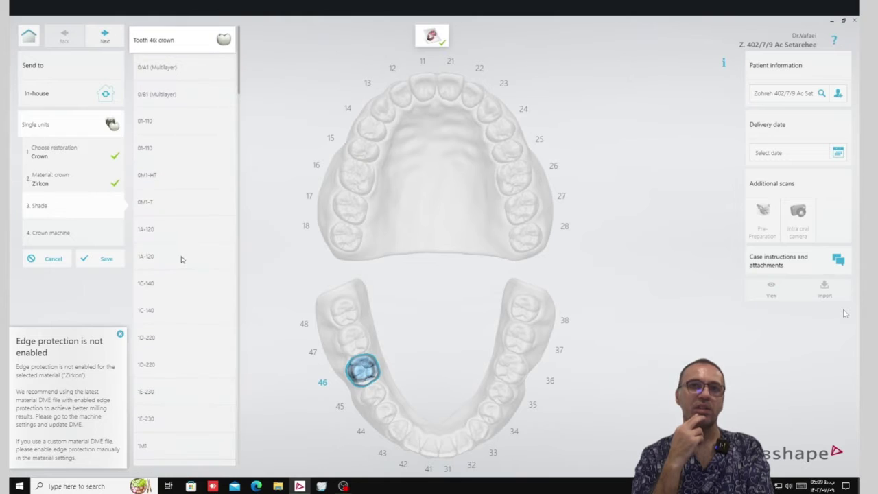
click(182, 257)
click(155, 260)
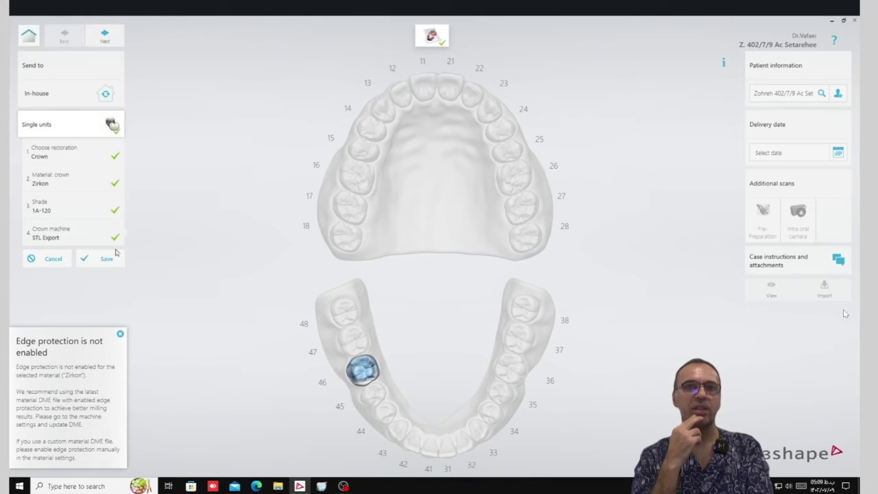
click(115, 255)
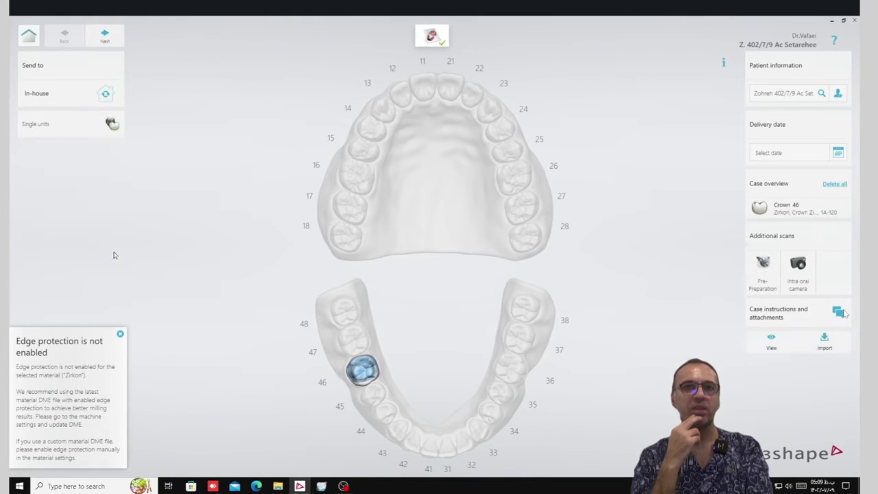
Set the case delivery date to 15 October.
click(839, 154)
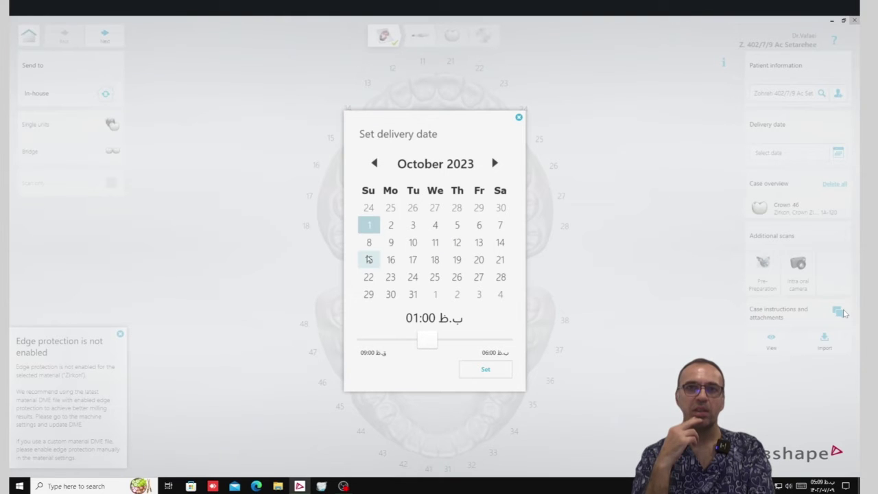
click(369, 259)
click(484, 374)
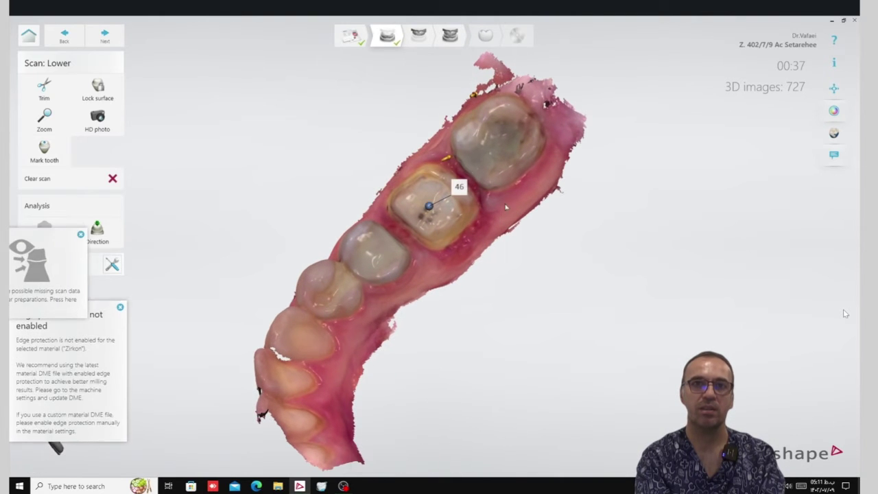
Inspect the lower-arch scan from the side without colour texture, then restore the texture.
click(834, 112)
drag(500, 247, 555, 190)
scroll(413, 156, up, 3)
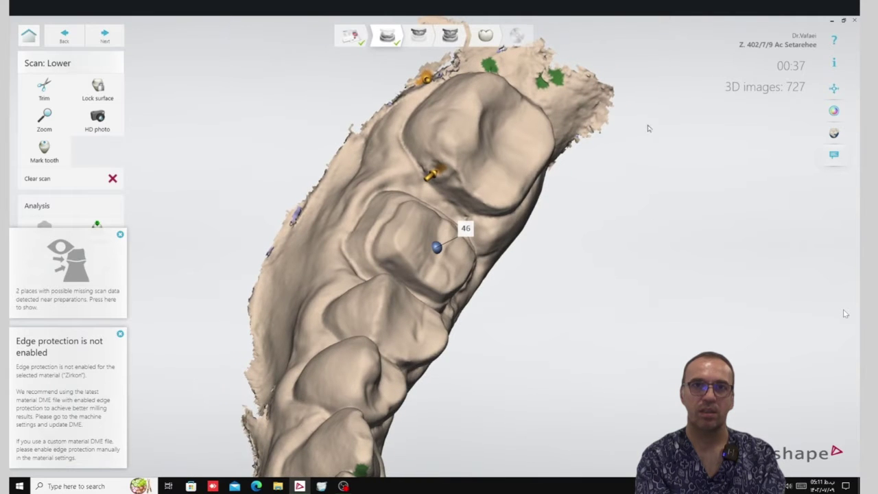
click(834, 112)
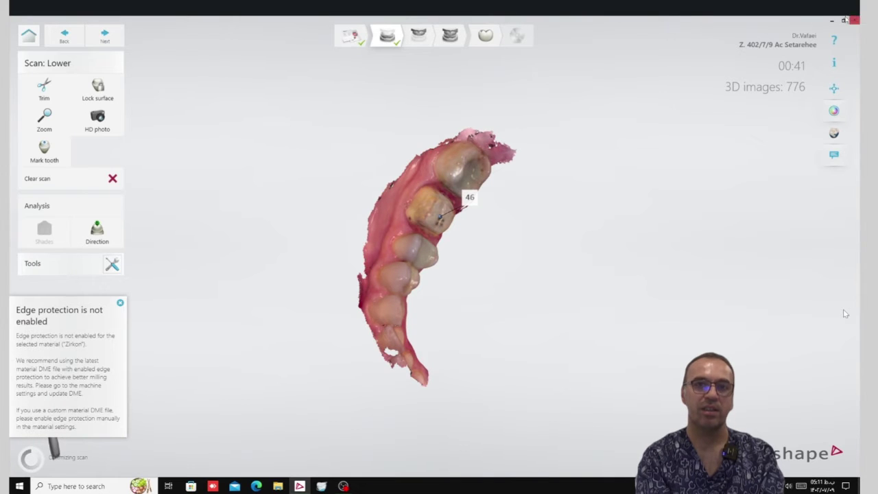
Brush-trim a band off the lower end of the lower scan and remove detached pieces.
click(45, 90)
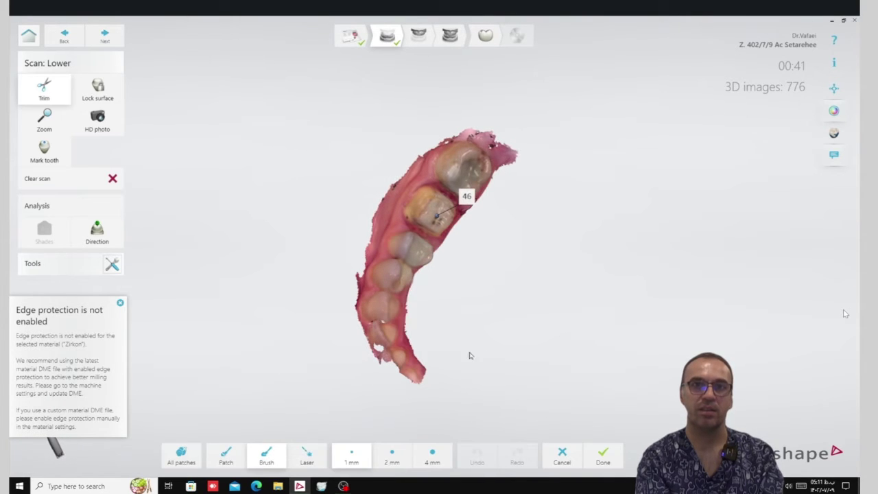
drag(410, 330, 337, 331)
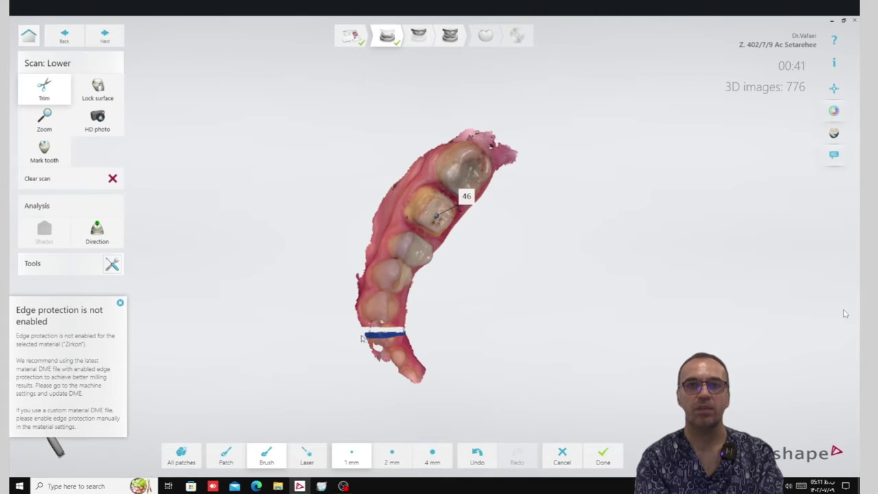
drag(365, 332, 420, 331)
click(180, 456)
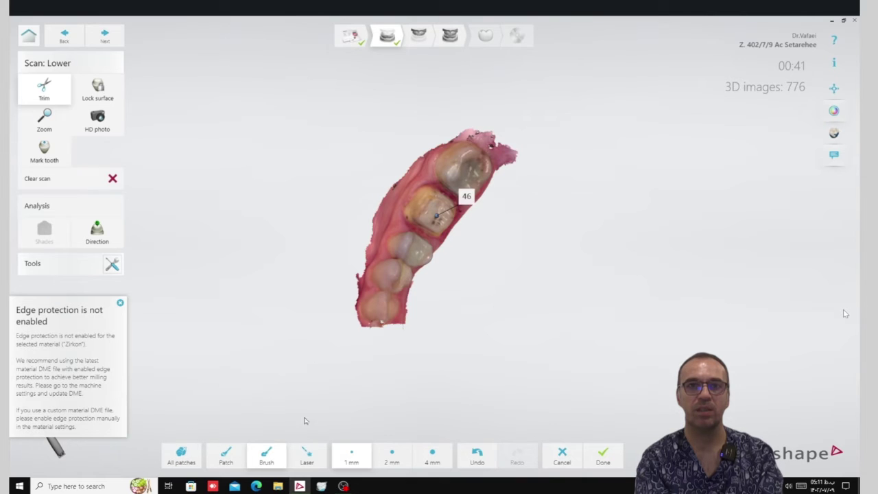
Cut excess from the scan's far end, remove the fragment, and run the insertion-direction check.
right_drag(303, 417, 493, 127)
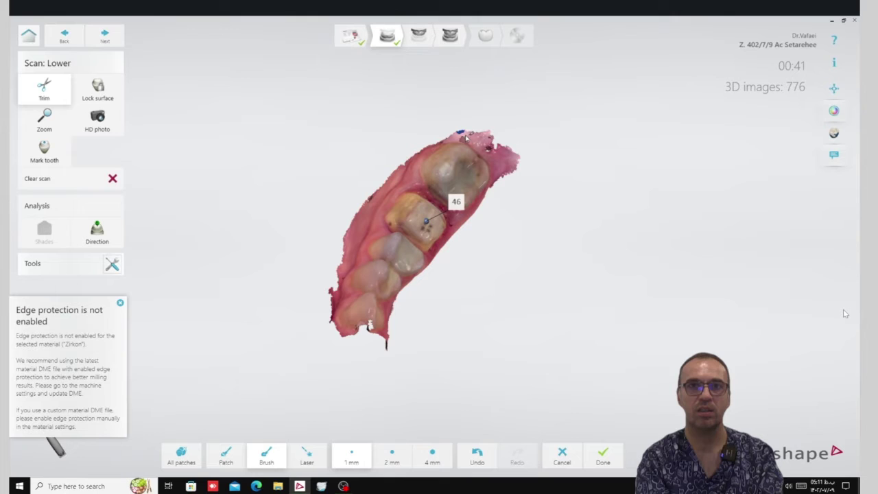
drag(505, 177, 509, 189)
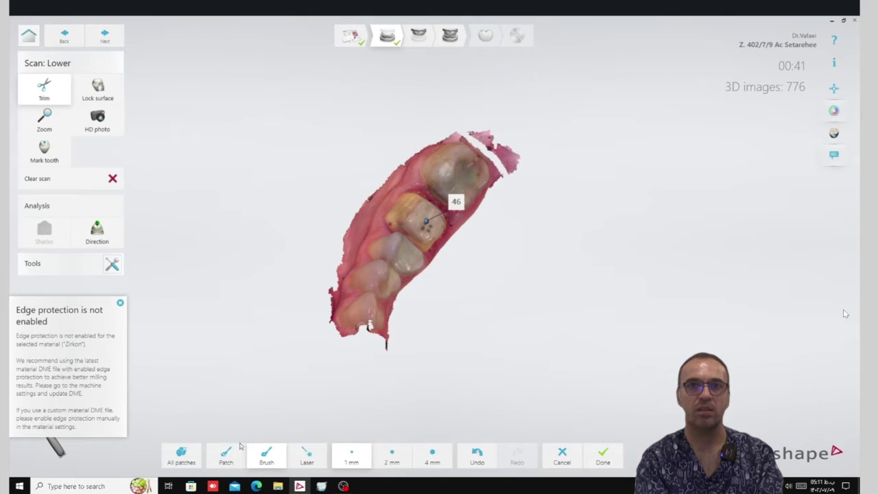
click(195, 460)
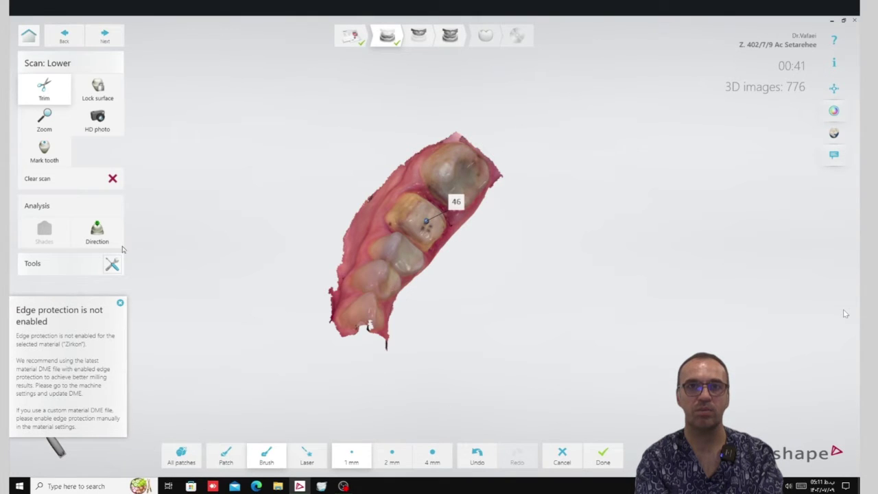
click(103, 237)
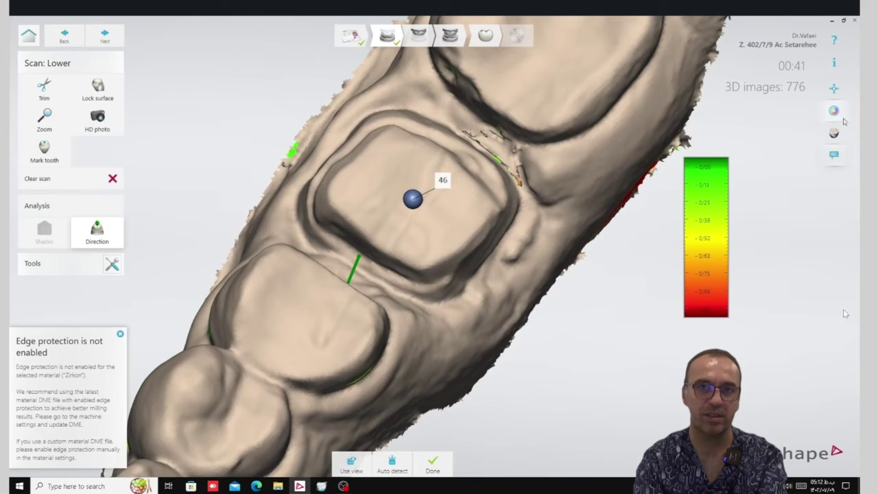
Switch the lower scan back to colour texture while reviewing the tooth 46 undercut map.
click(835, 134)
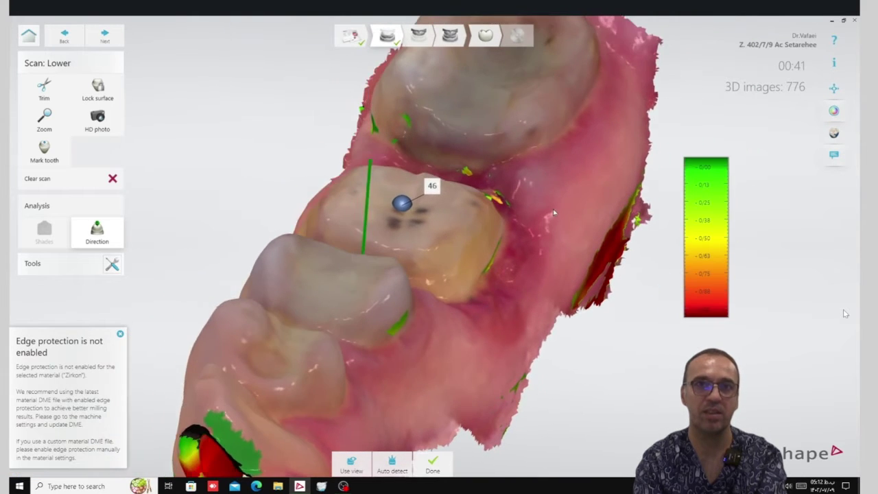
Move to the upper-arch scan step.
click(427, 41)
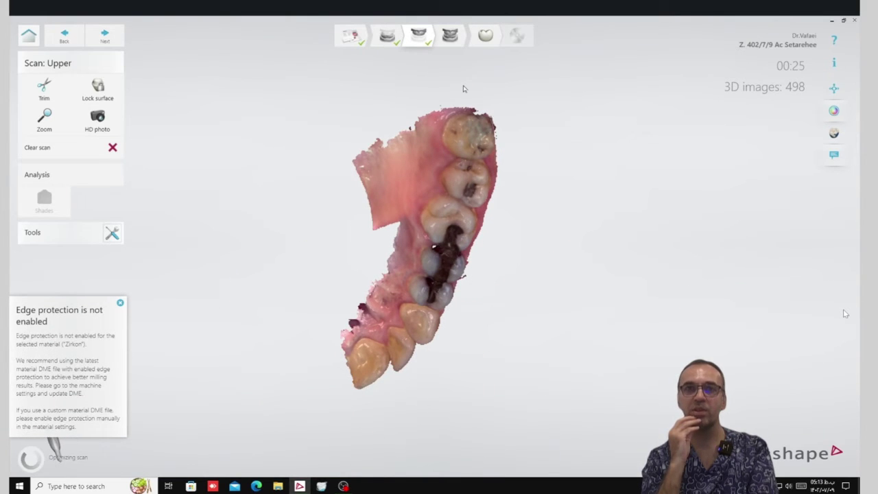
Trim the upper scan: brush away the palatal flap and excess, then laser-cut the front edge.
click(44, 89)
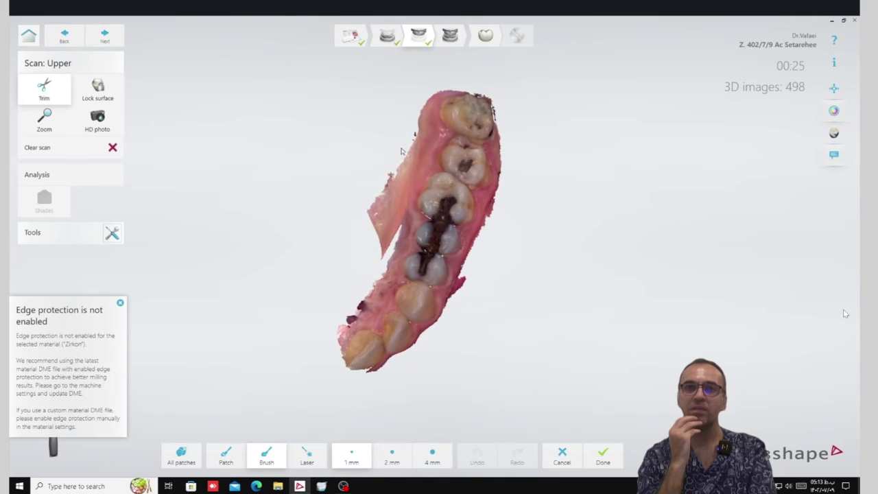
drag(376, 257, 378, 258)
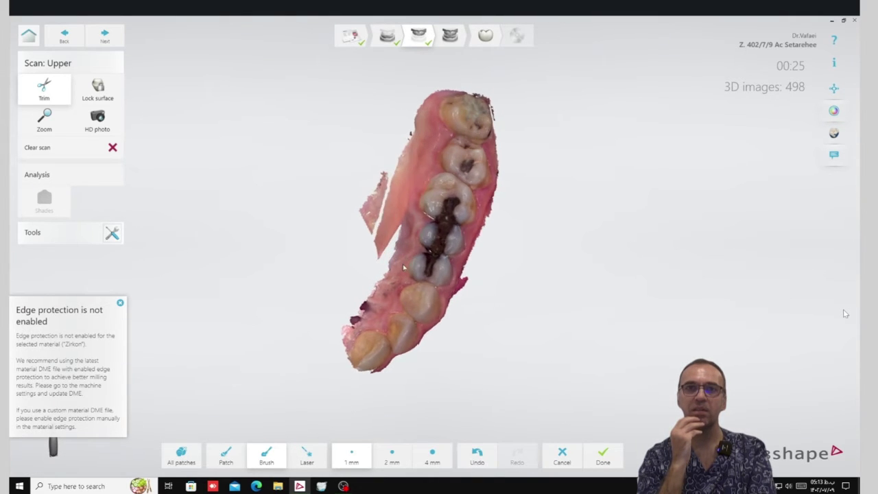
drag(397, 145, 386, 245)
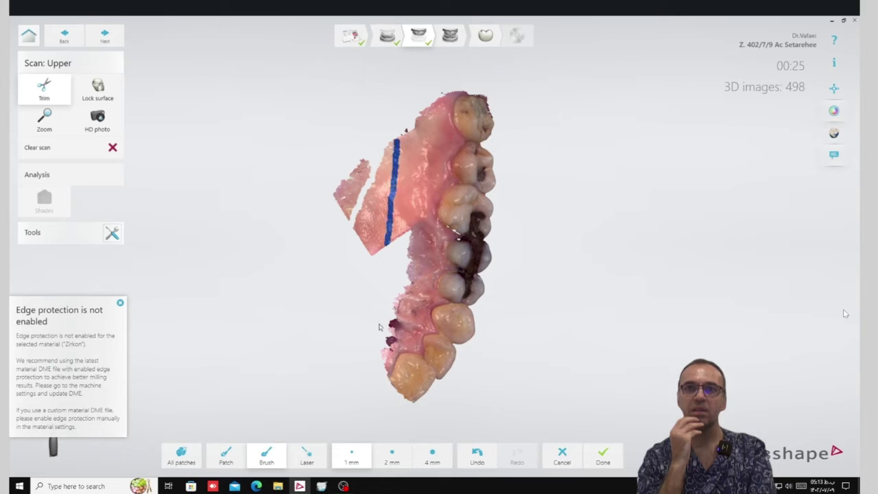
drag(383, 354, 434, 385)
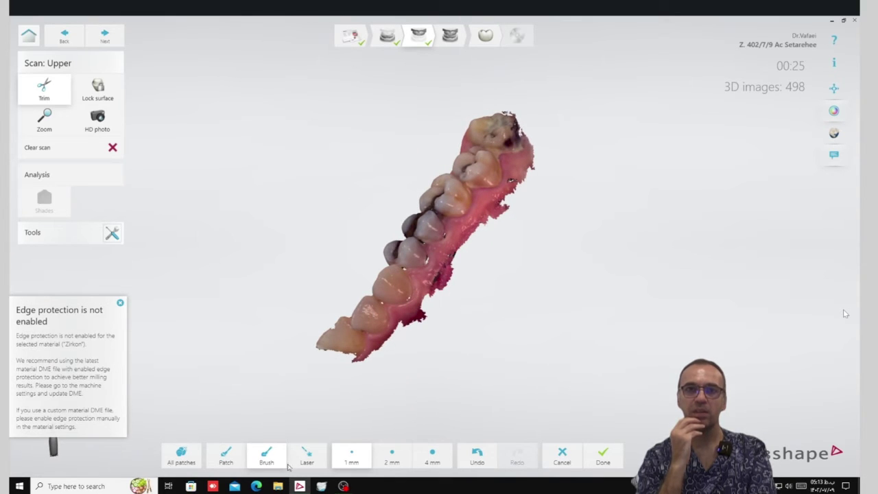
click(310, 453)
drag(337, 328, 422, 380)
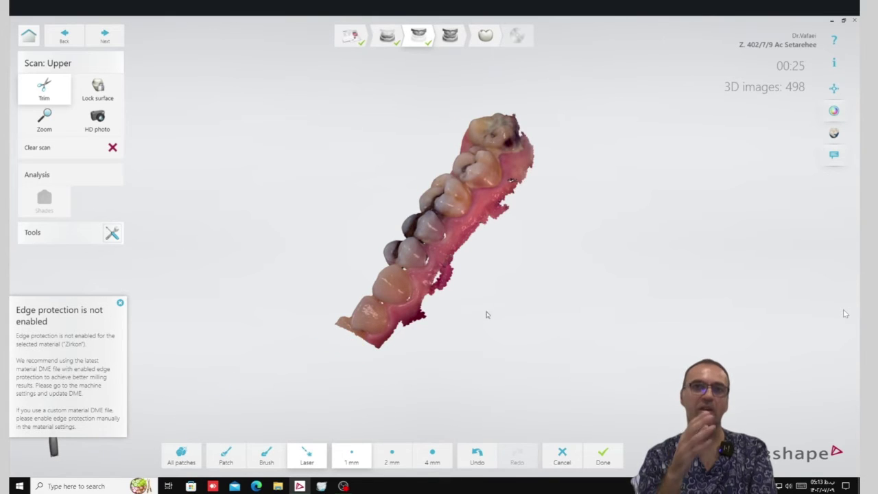
right_drag(516, 278, 498, 295)
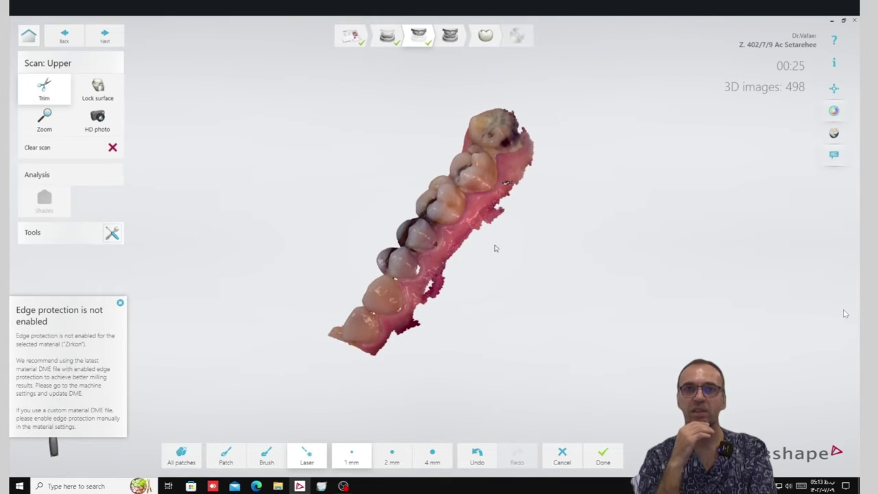
In the bite step, narrow the clearance scale and inspect the contacts from a side view.
click(450, 37)
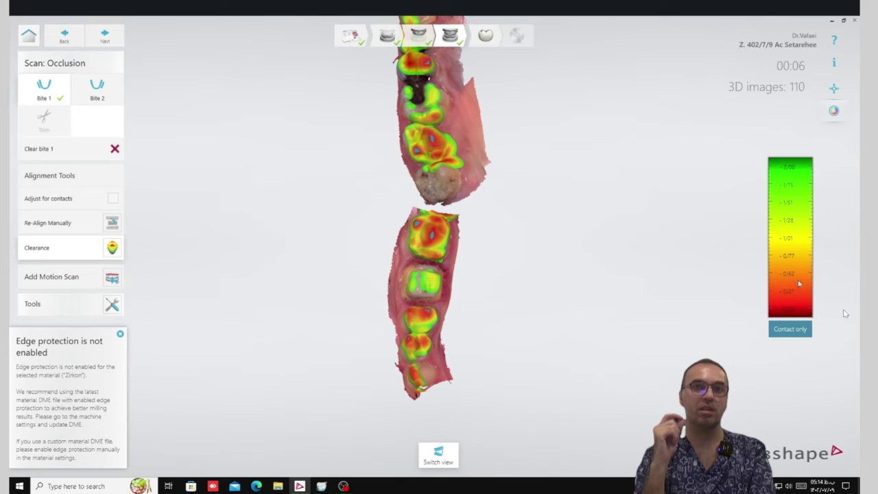
drag(798, 283, 810, 251)
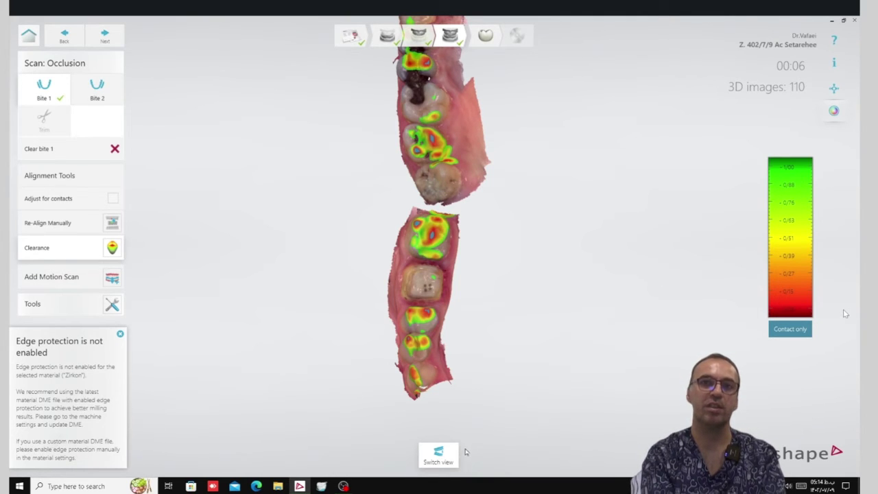
click(793, 330)
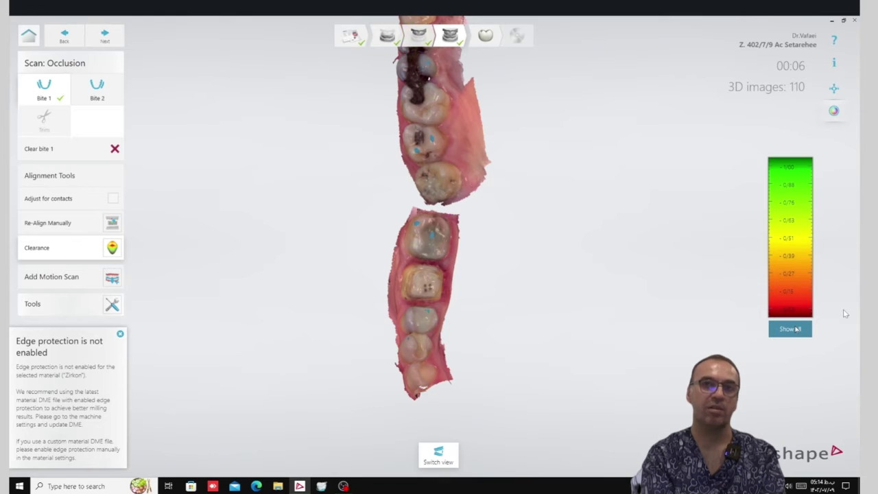
click(796, 330)
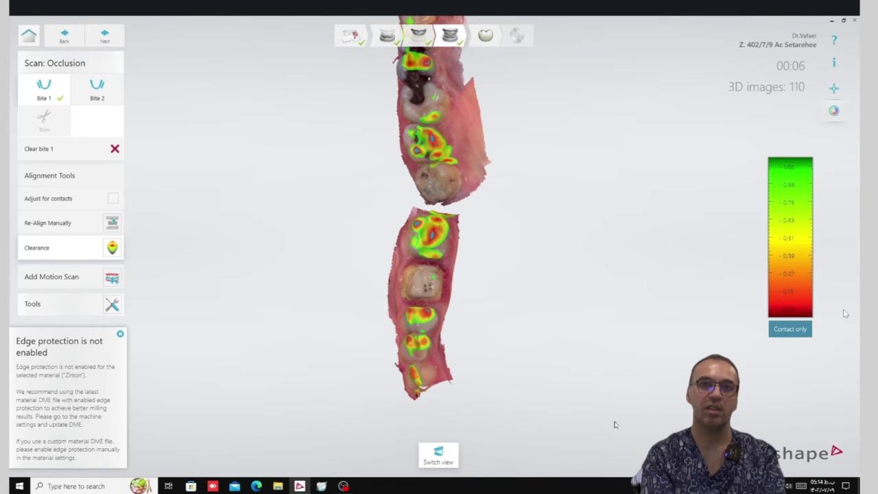
click(446, 461)
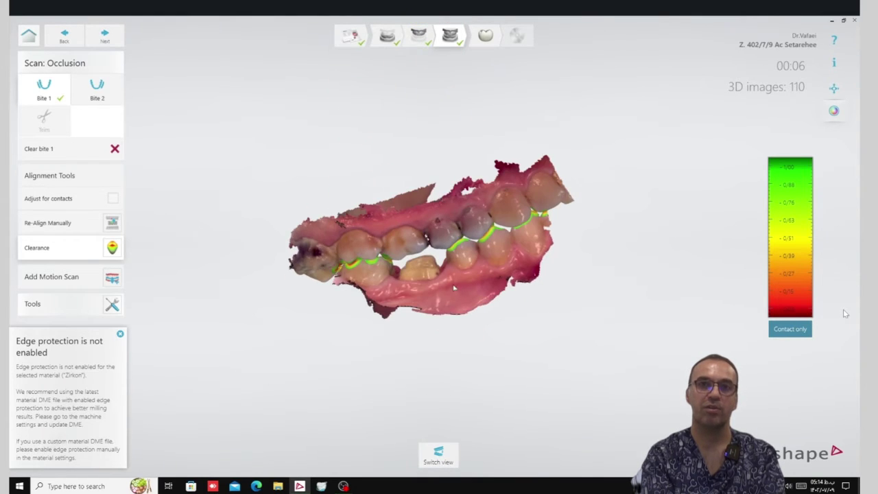
drag(440, 274, 411, 206)
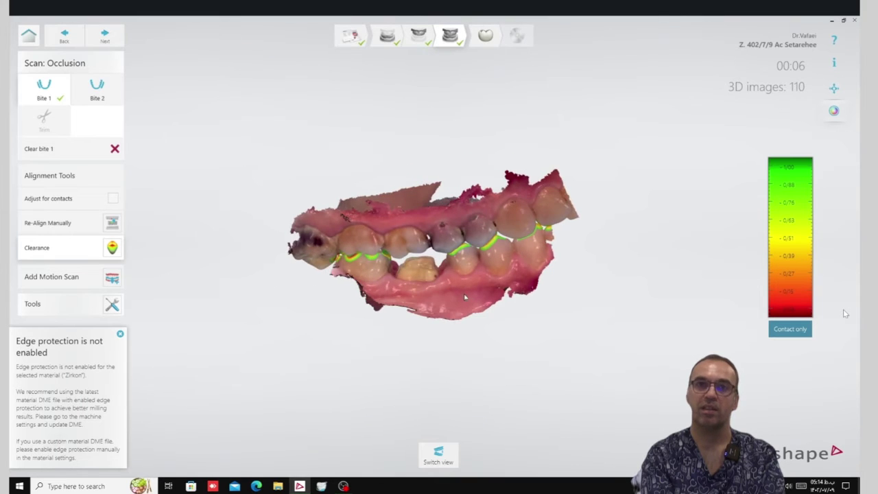
Advance to crown design and wait for the tooth 46 margin line step to open.
click(485, 35)
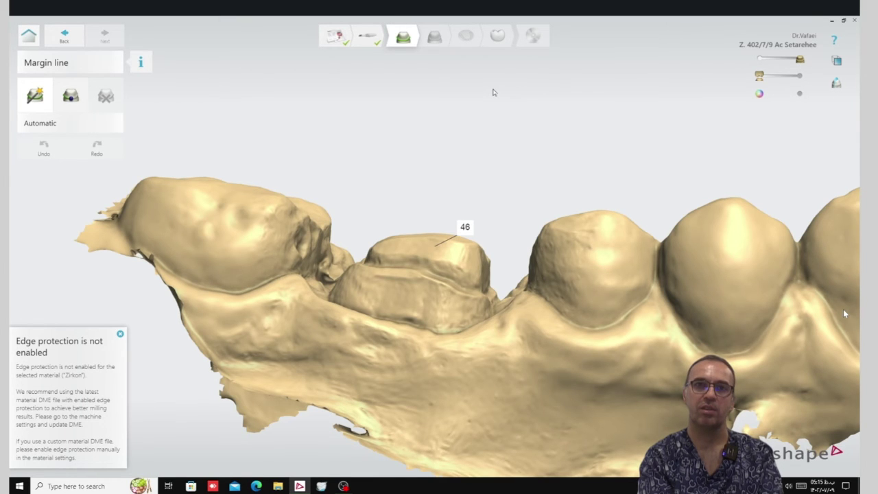
Automatically detect the margin line on the tooth 46 preparation and check it from several angles.
click(484, 276)
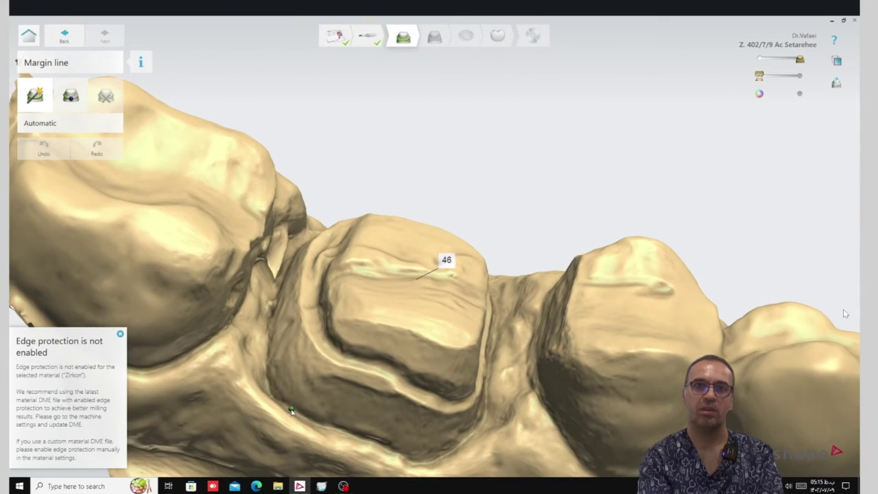
click(291, 410)
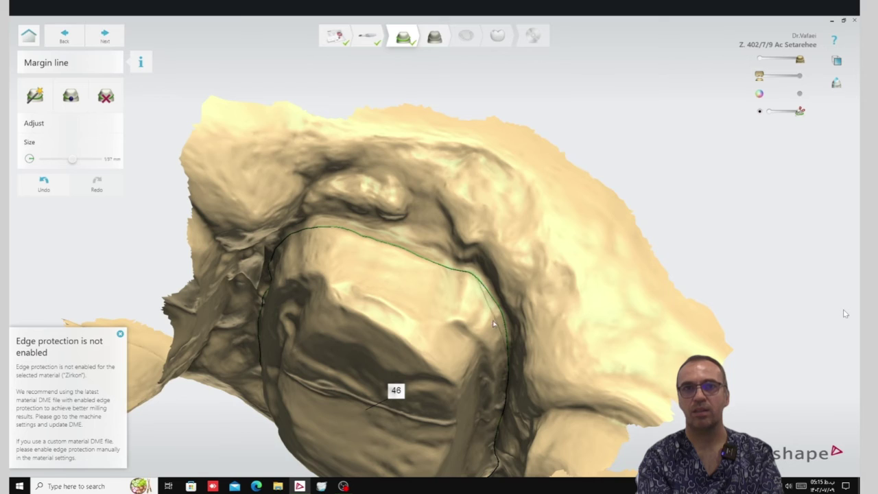
right_drag(516, 200, 541, 171)
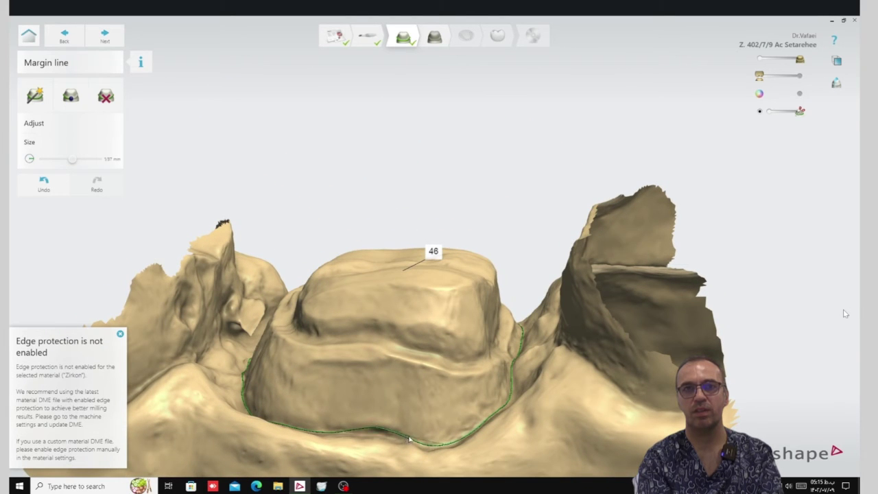
right_drag(418, 447, 269, 304)
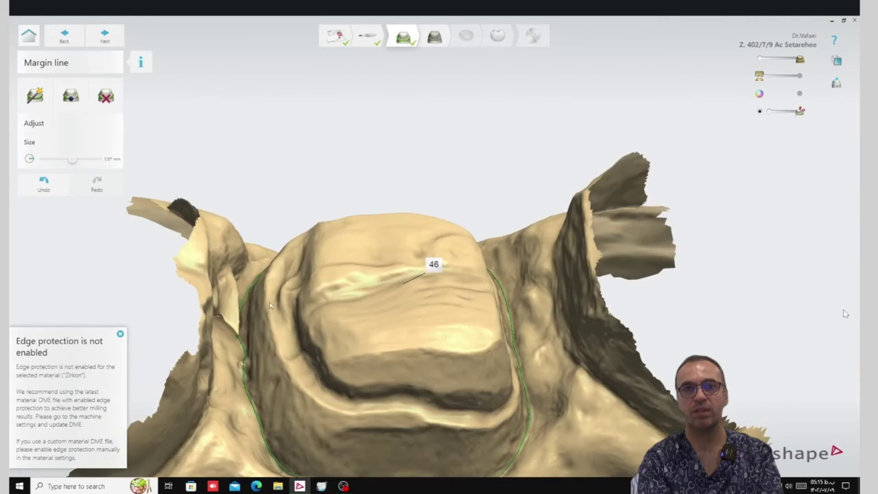
right_drag(250, 352, 396, 274)
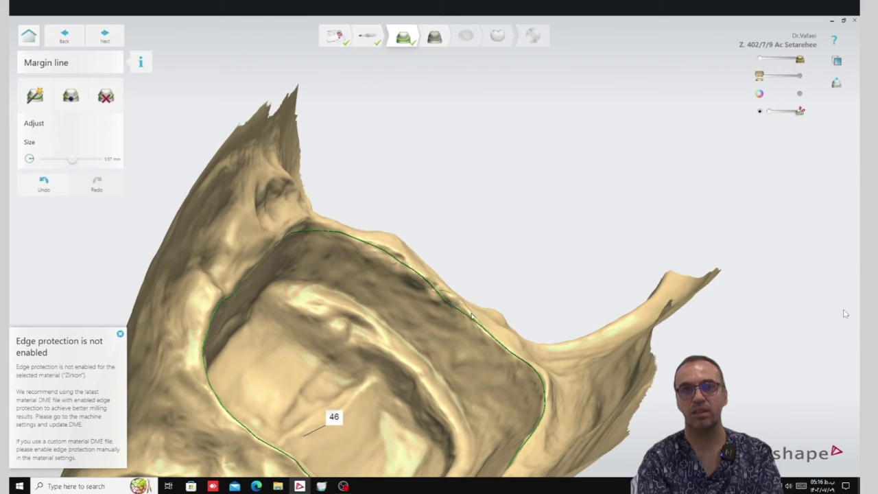
right_drag(471, 315, 597, 220)
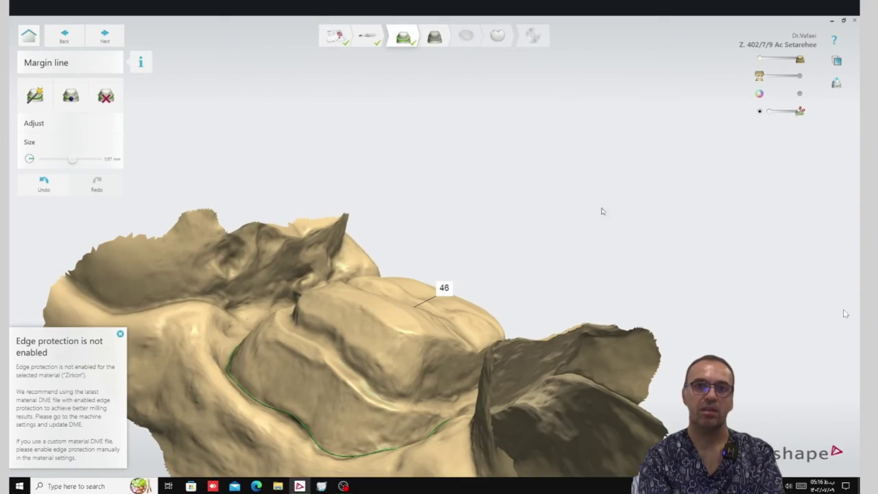
Show the scan in natural colour and re-inspect the margin line from occlusal and side views.
click(799, 96)
right_drag(521, 274, 362, 199)
right_drag(441, 270, 396, 263)
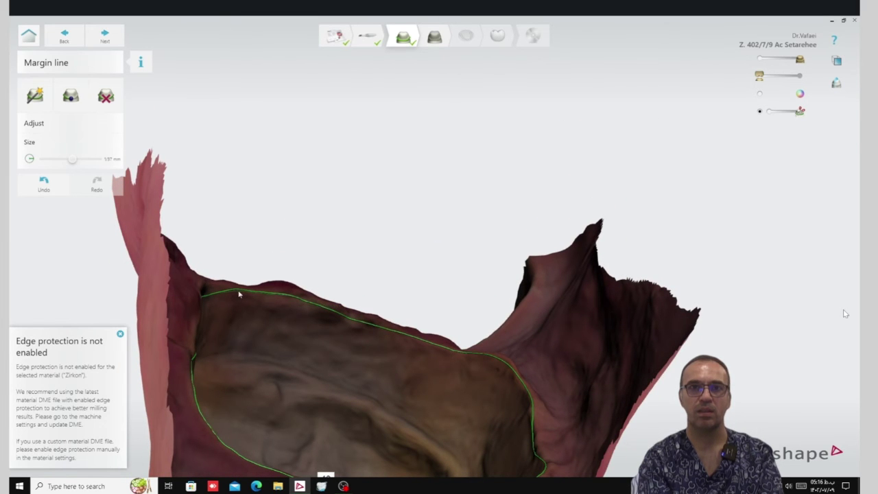
right_drag(245, 297, 242, 274)
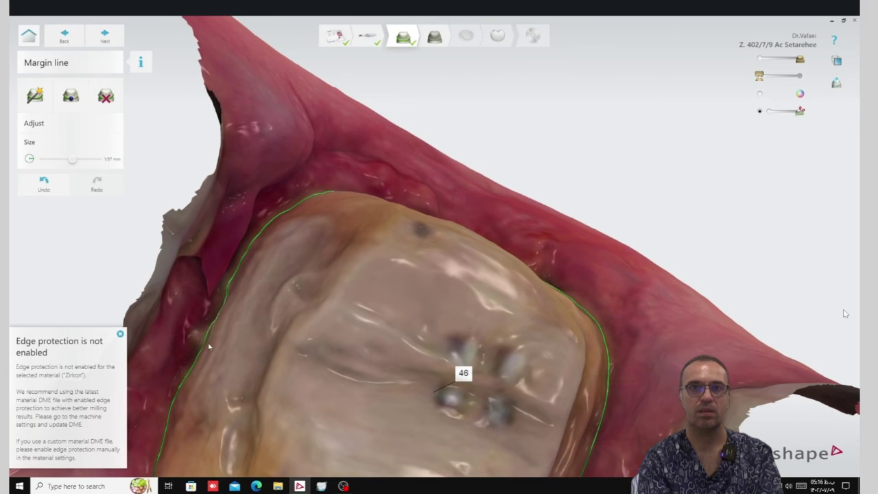
right_drag(220, 347, 485, 334)
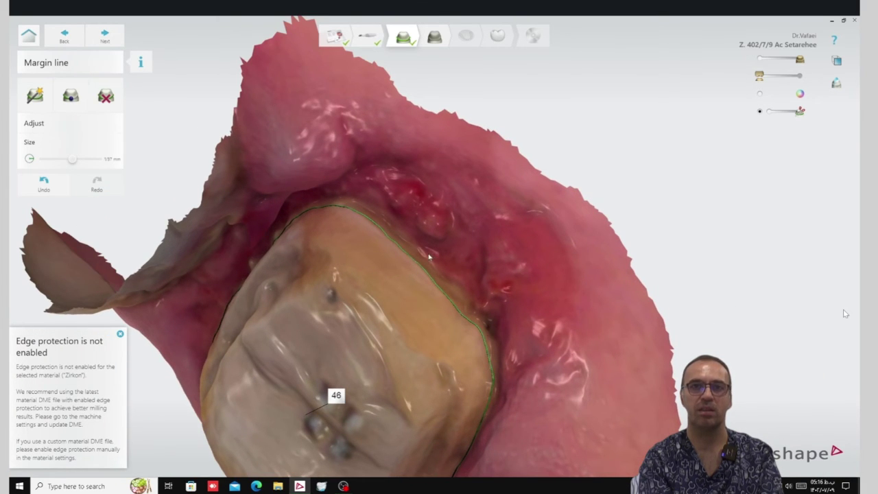
right_drag(429, 256, 423, 238)
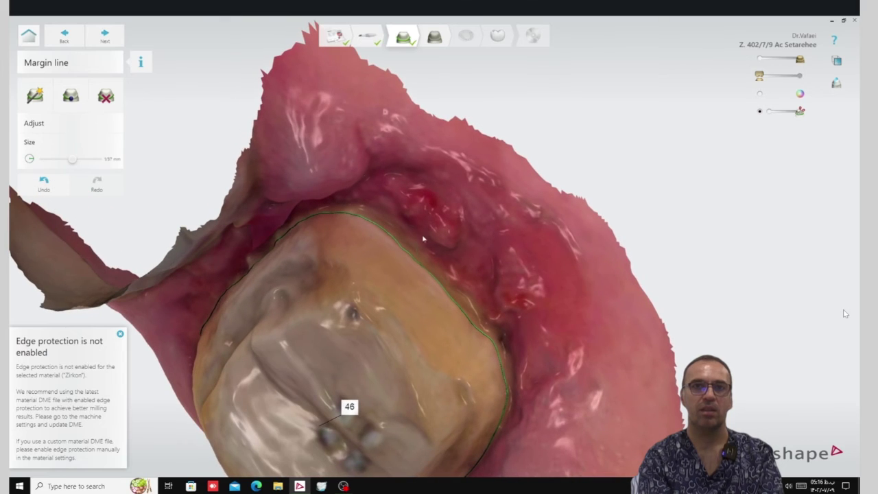
Set cement space 0.13 mm and marginal space 0.06 mm, accept the undercut warning, and check the insertion arrow.
click(104, 38)
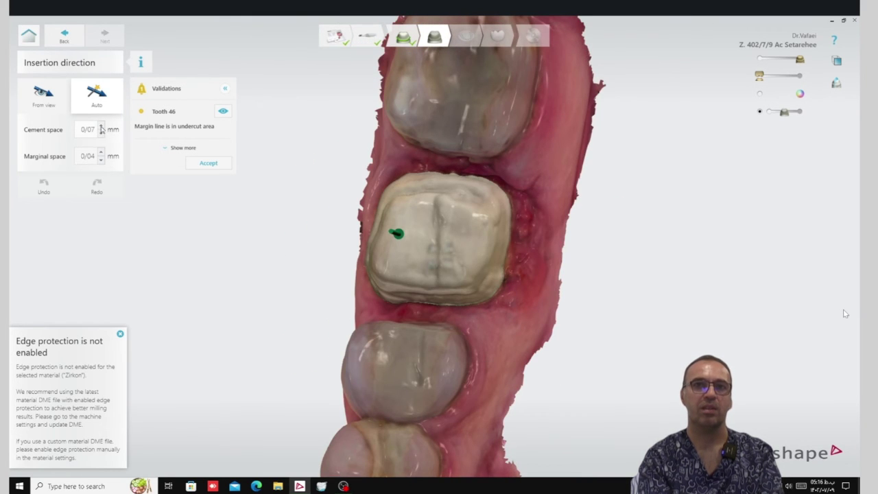
click(102, 153)
click(102, 153)
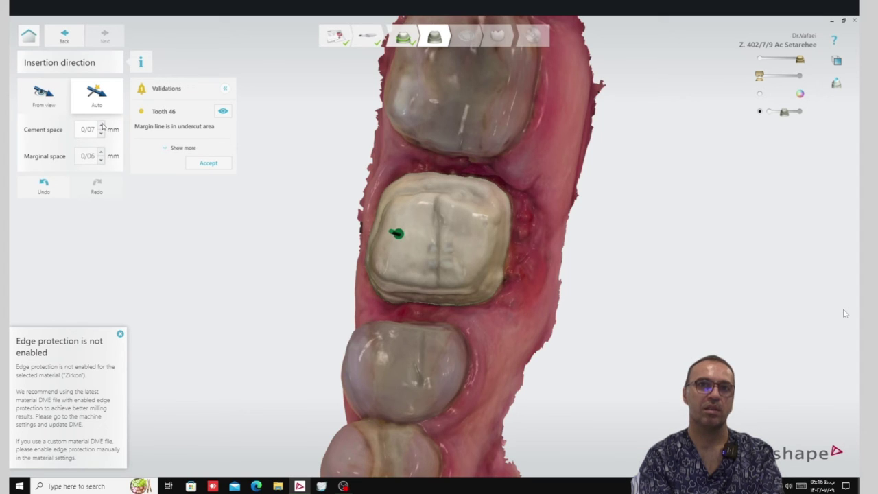
click(102, 126)
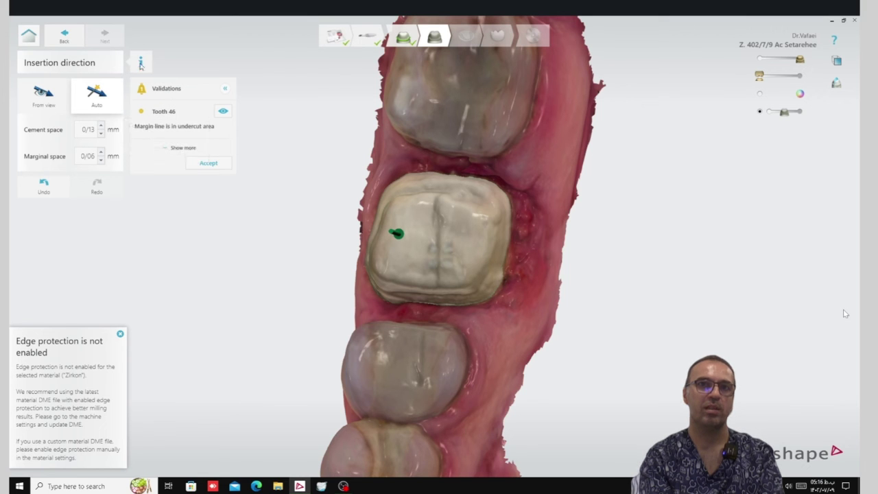
click(209, 163)
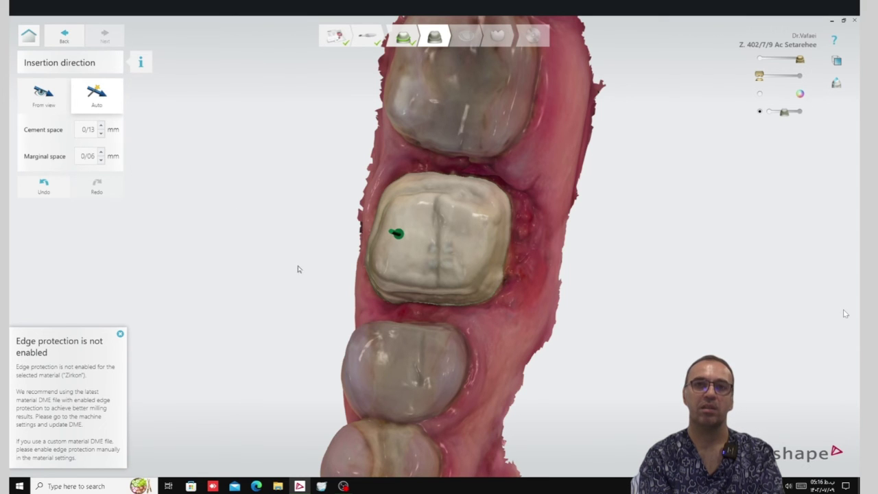
right_drag(298, 268, 480, 336)
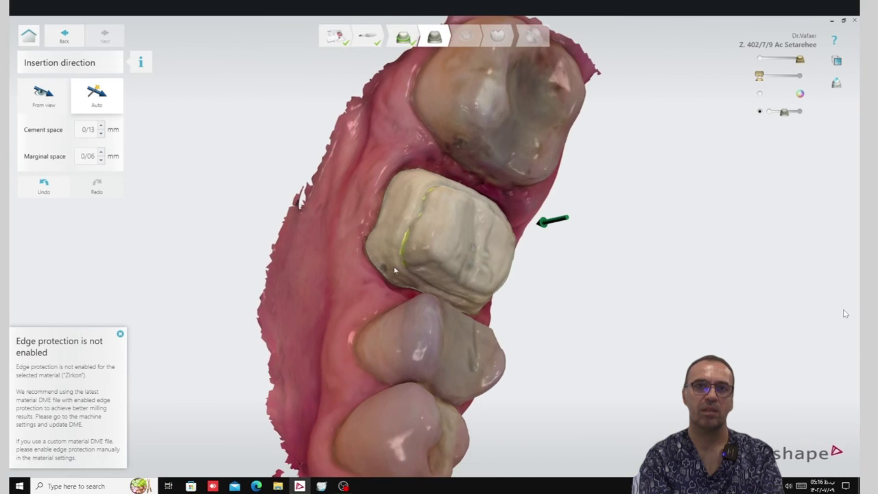
scroll(558, 349, up, 2)
right_drag(558, 348, 289, 171)
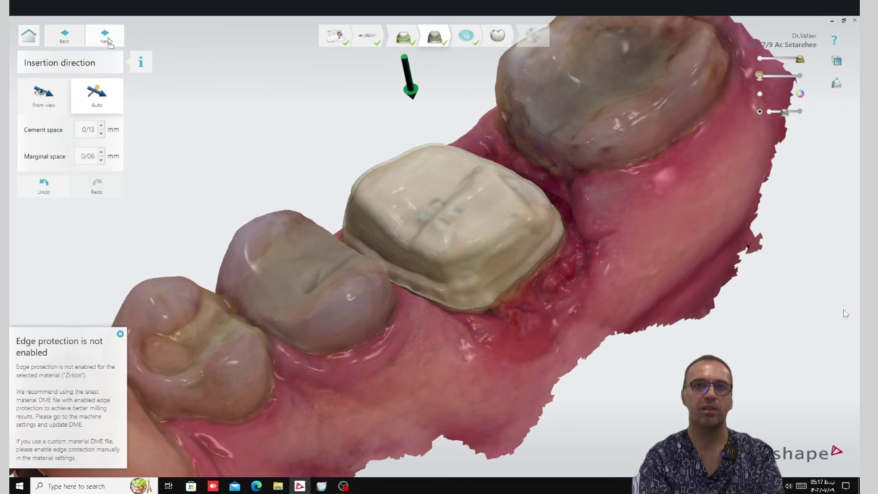
Advance through Occlusal plane to Anatomy design and review the AI crown proposal for tooth 46.
click(105, 36)
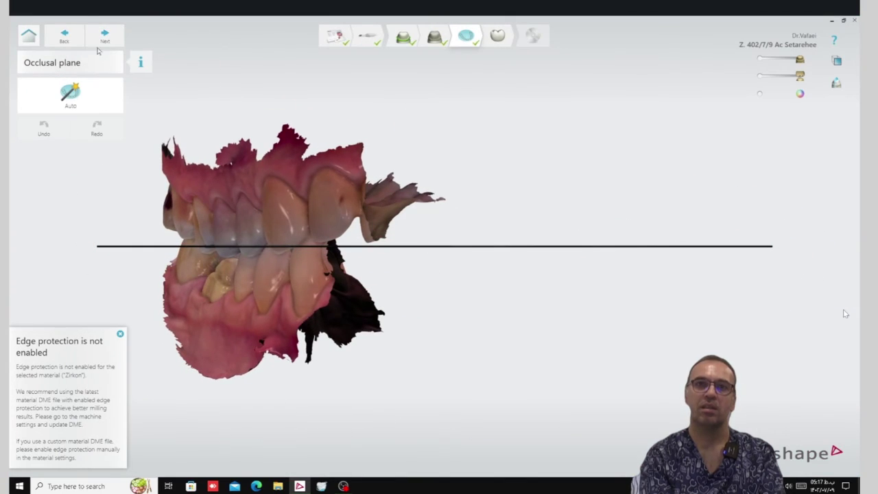
click(109, 36)
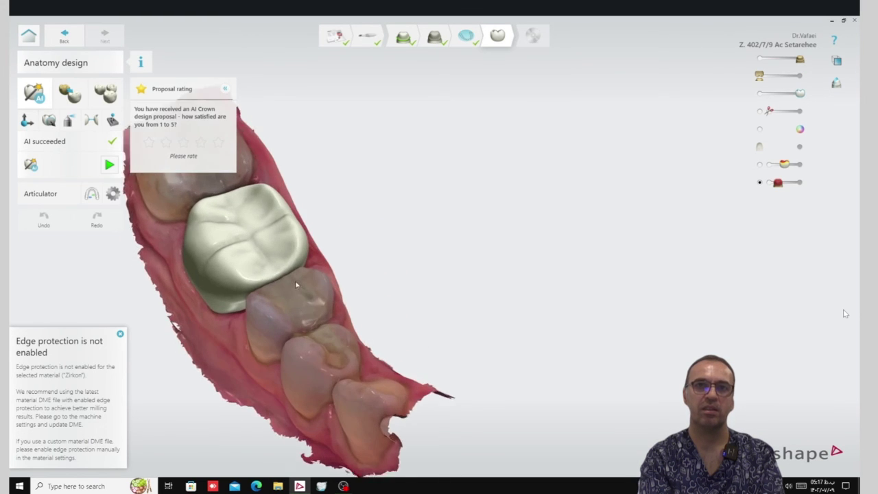
right_drag(396, 376, 358, 371)
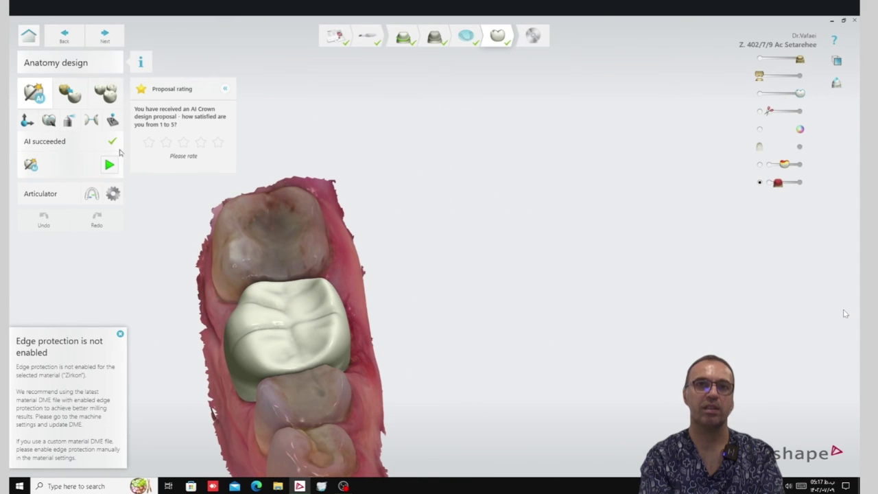
right_drag(424, 348, 443, 212)
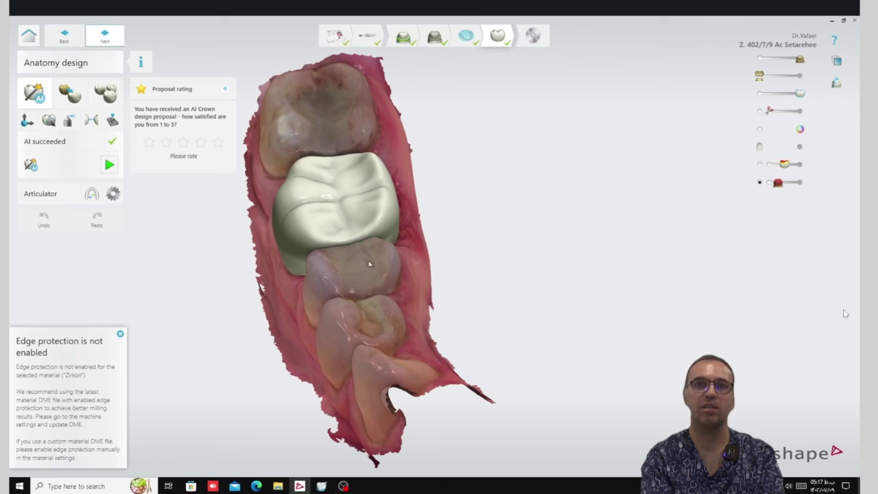
Save the design as Crown 46, return to the patient's library, and bring OBS Studio forward.
key(Return)
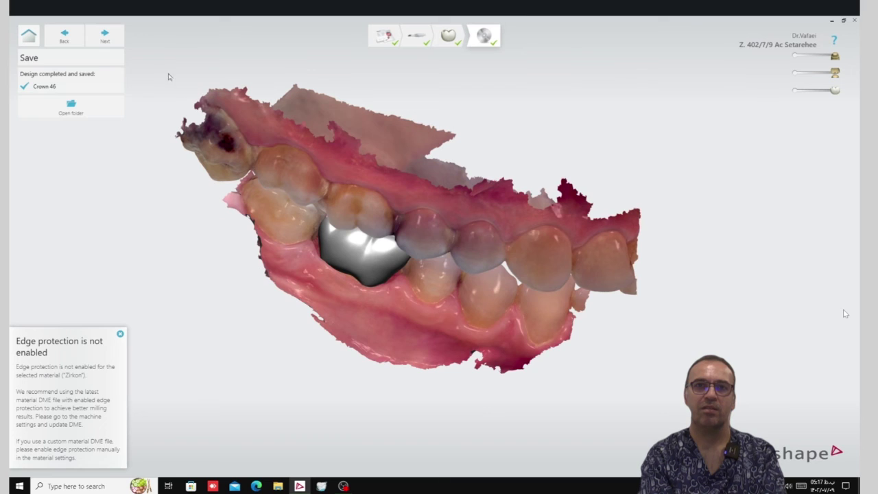
click(105, 35)
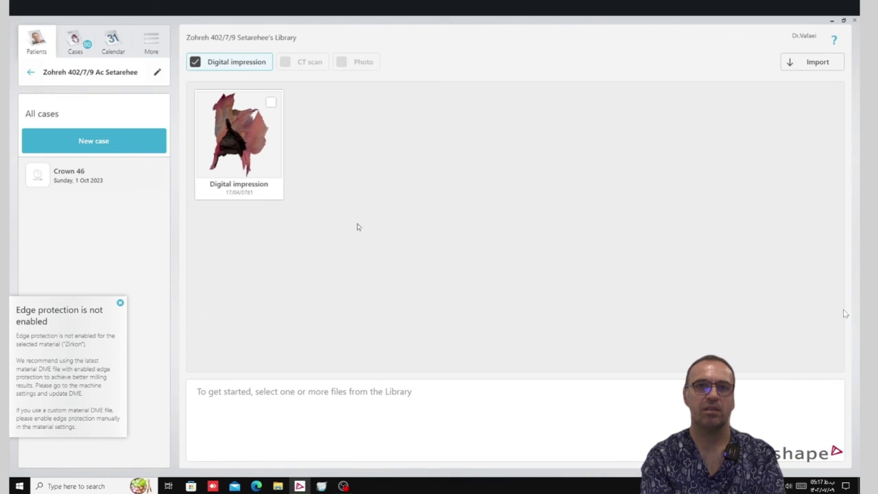
click(343, 486)
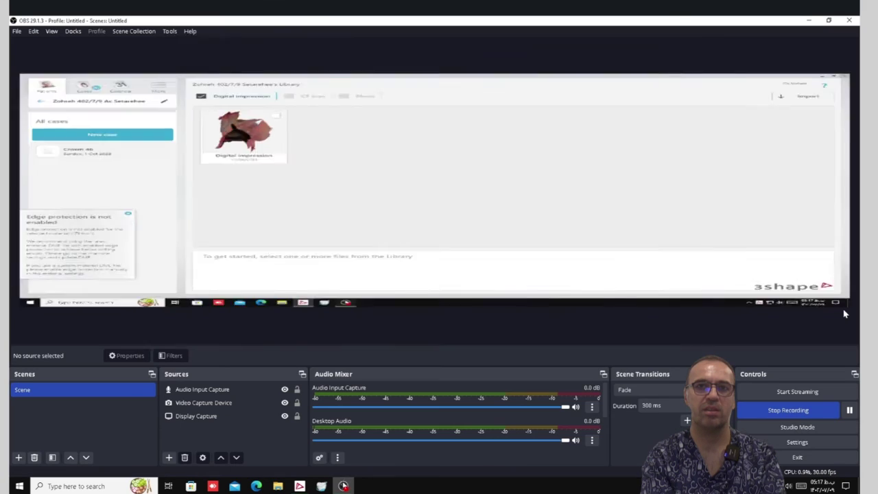